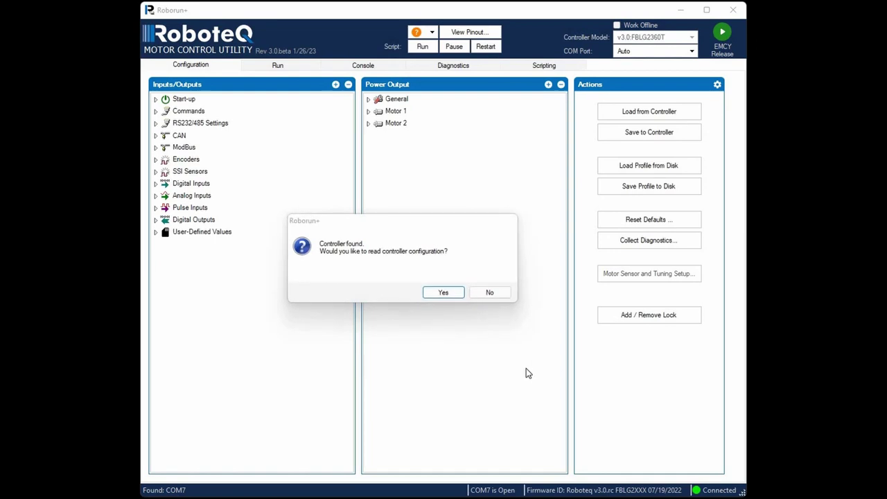
- Skip the initial read, restore the FBLG2360T's factory defaults, then reload its configuration
left_click(500, 296)
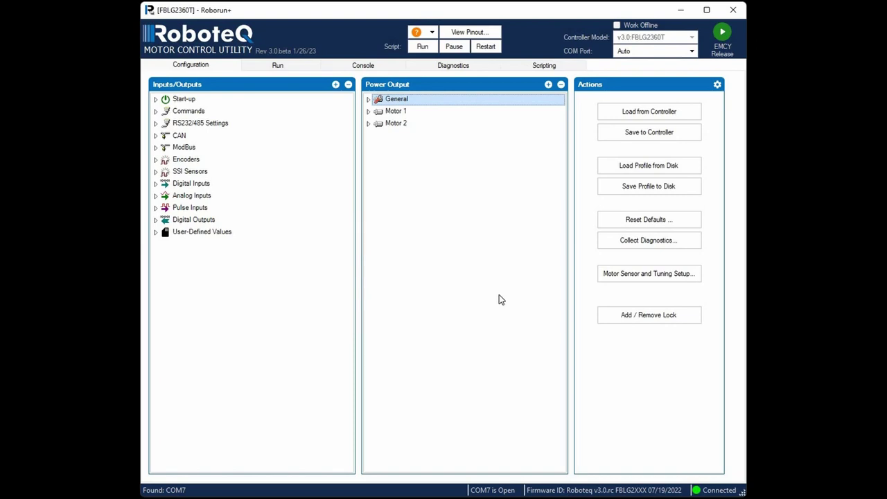
left_click(632, 223)
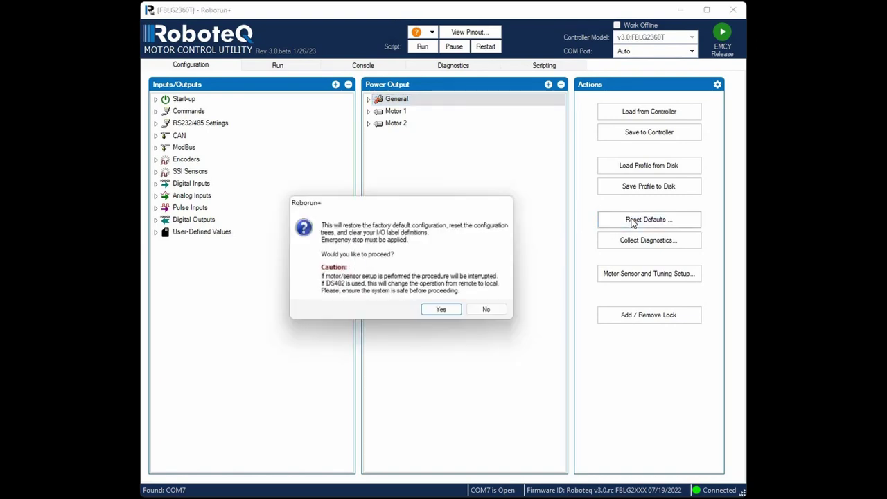
left_click(442, 312)
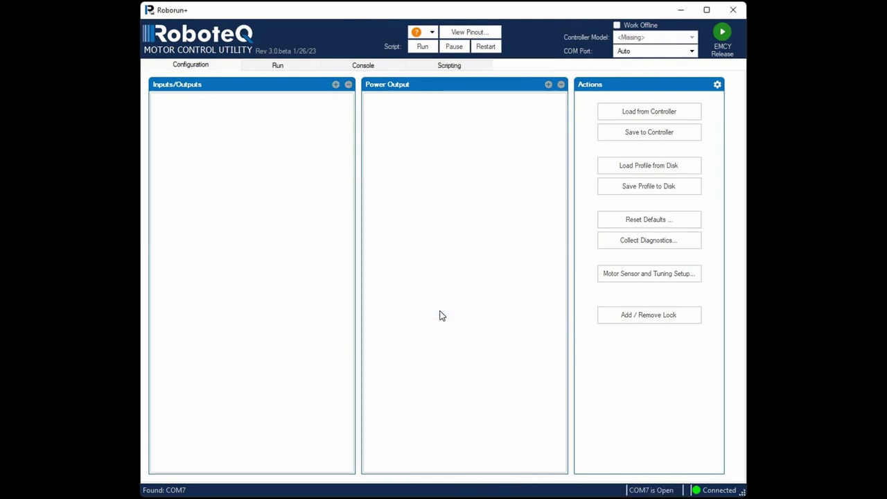
left_click(451, 293)
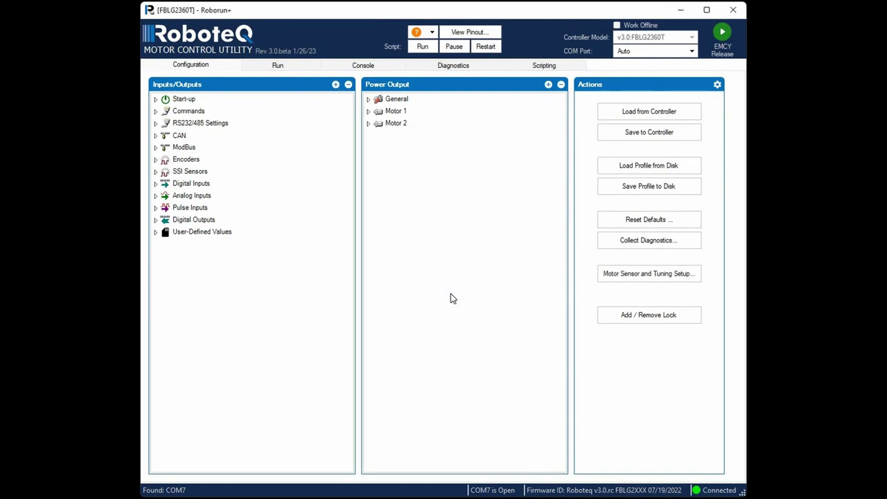
- Set Motor 1's Number of Pole Pairs to 5 under Motor Configuration
left_click(369, 111)
left_click(380, 123)
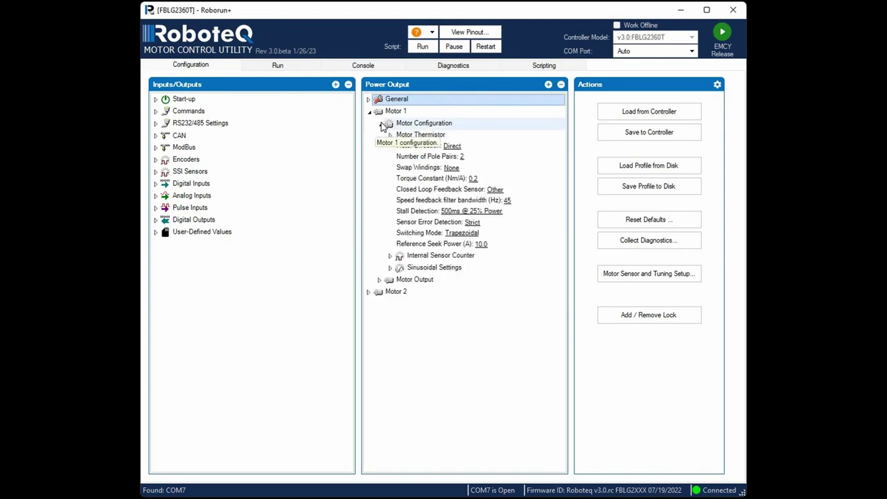
left_click(469, 158)
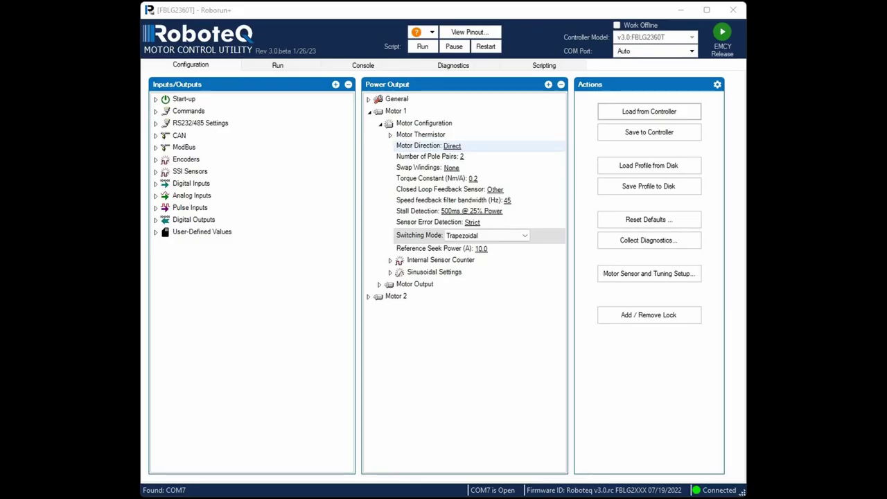
left_click(461, 157)
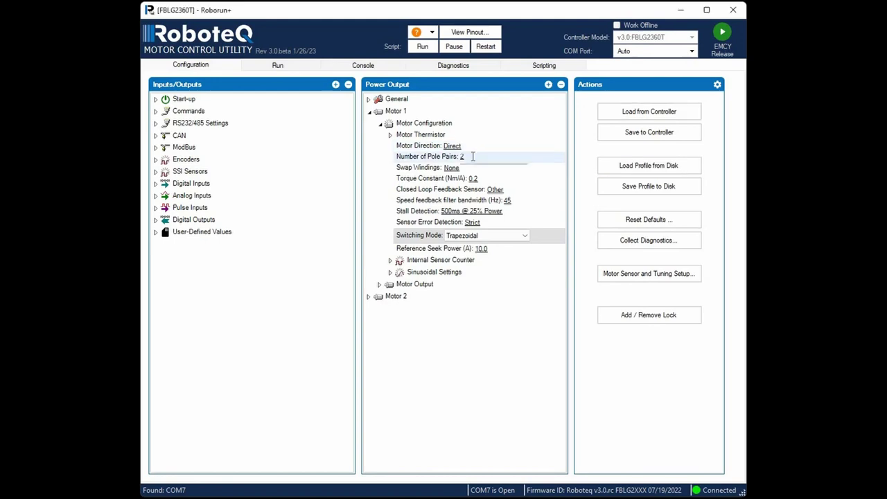
type("5")
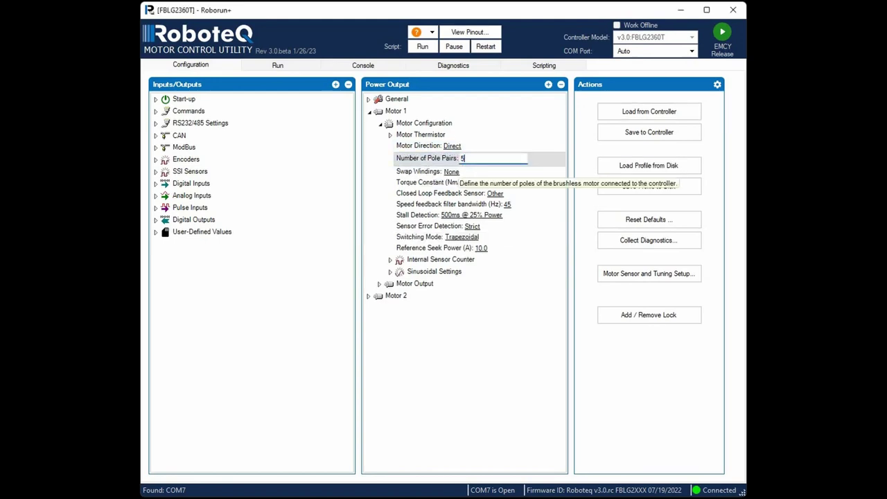
- Set Switching Mode to Sinusoidal and select the Reference Seek Power value
left_click(475, 238)
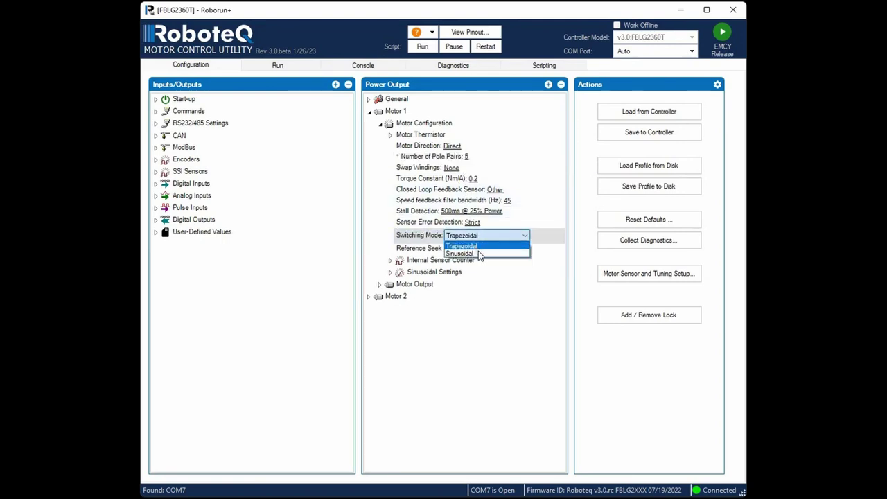
left_click(478, 254)
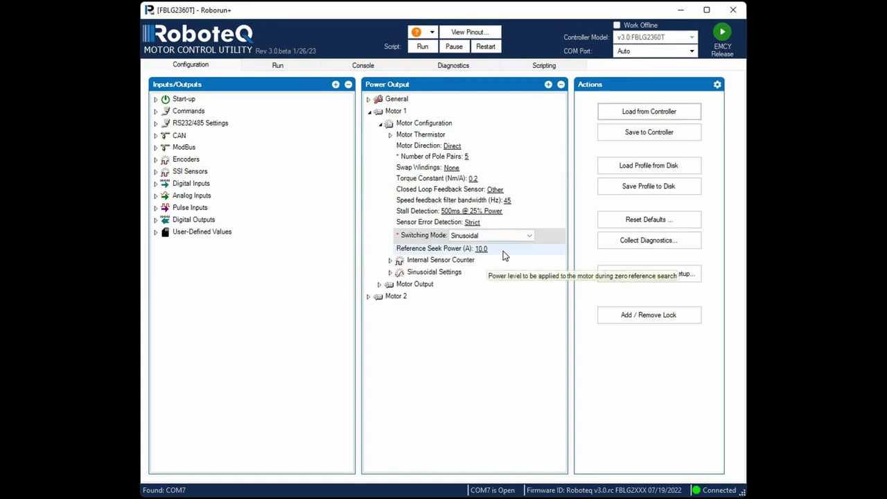
left_click(504, 256)
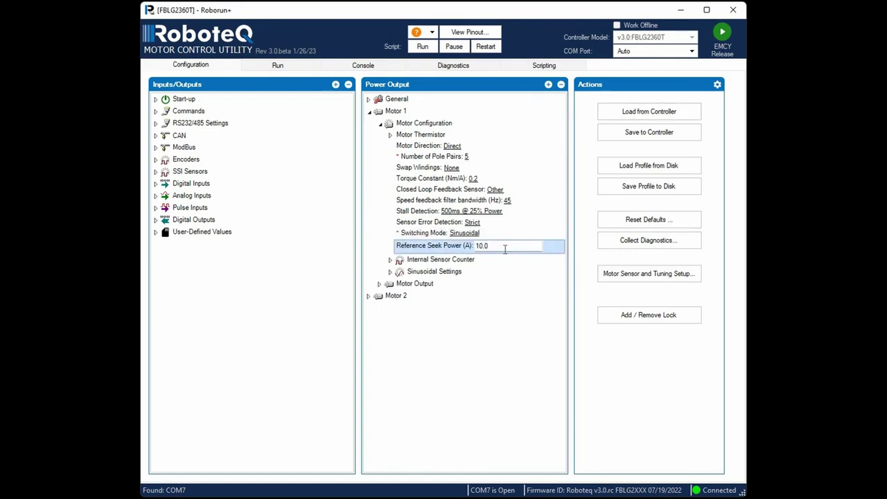
left_click(504, 249)
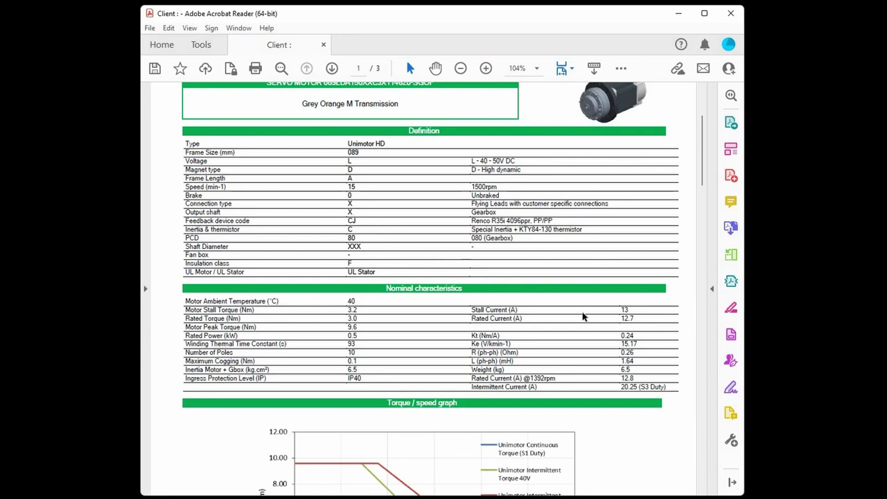
- Enter the datasheet's 12.7 A rated current as Reference Seek Power and save to the controller
double_click(627, 318)
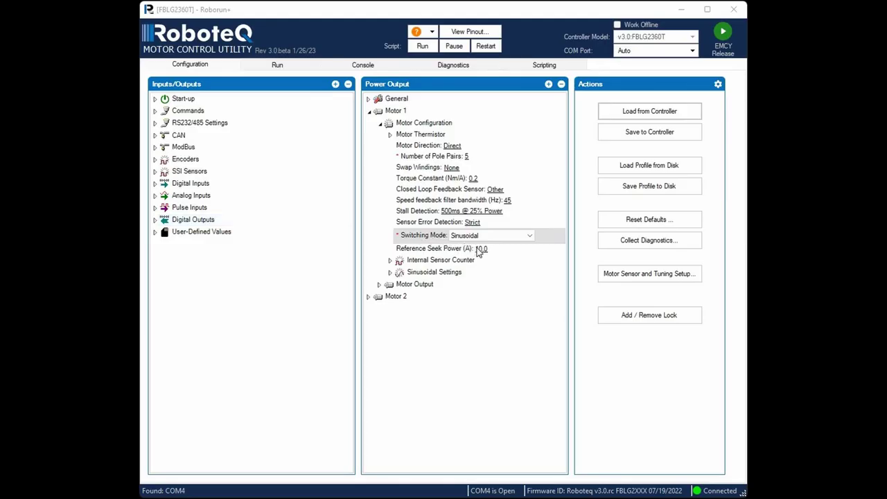
left_click(498, 250)
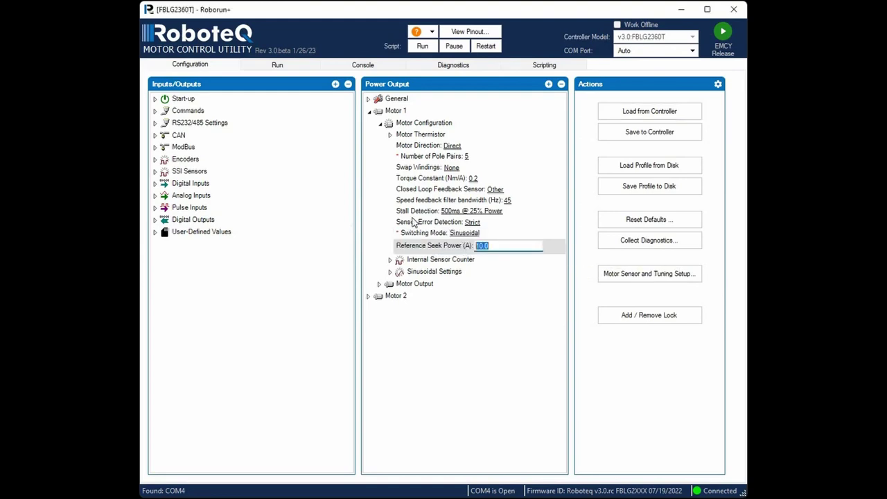
type("12")
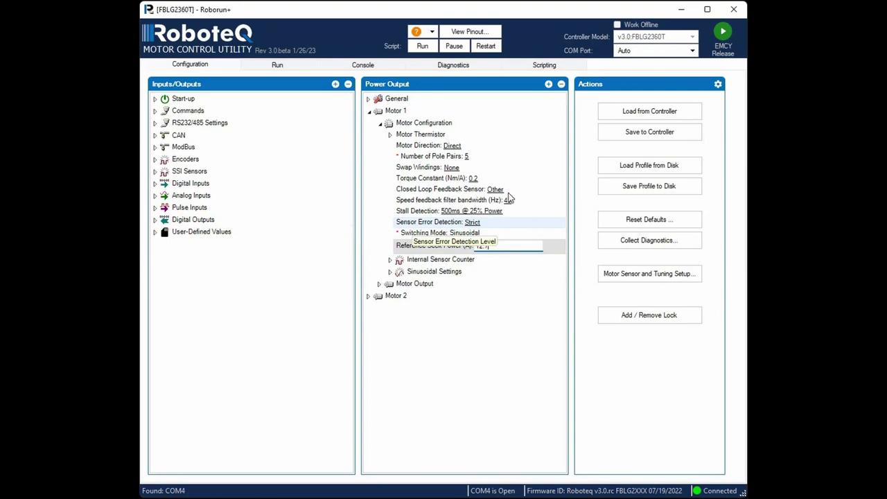
left_click(649, 132)
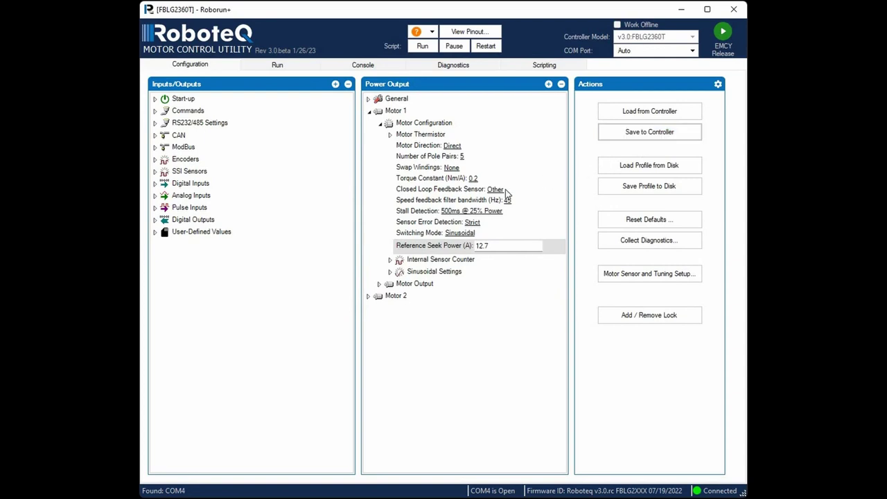
- Keep Hall as the Sinusoidal Settings Angle Sensor
left_click(389, 272)
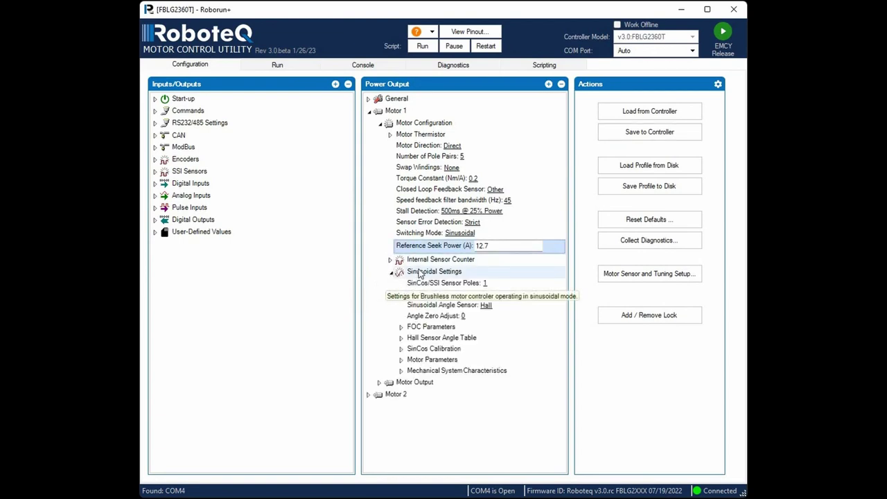
left_click(502, 309)
left_click(502, 310)
left_click(503, 306)
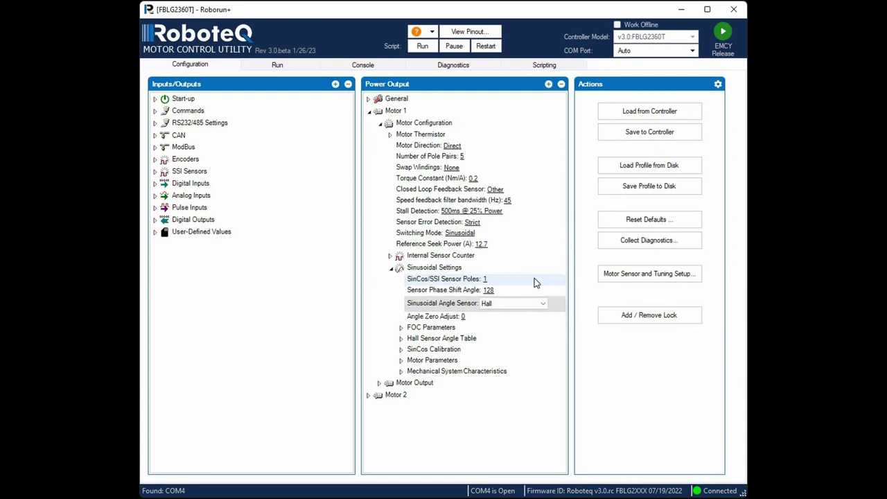
- Show Motor Output's Amps Limits and select the 50.0 A Amps Limit value
left_click(380, 384)
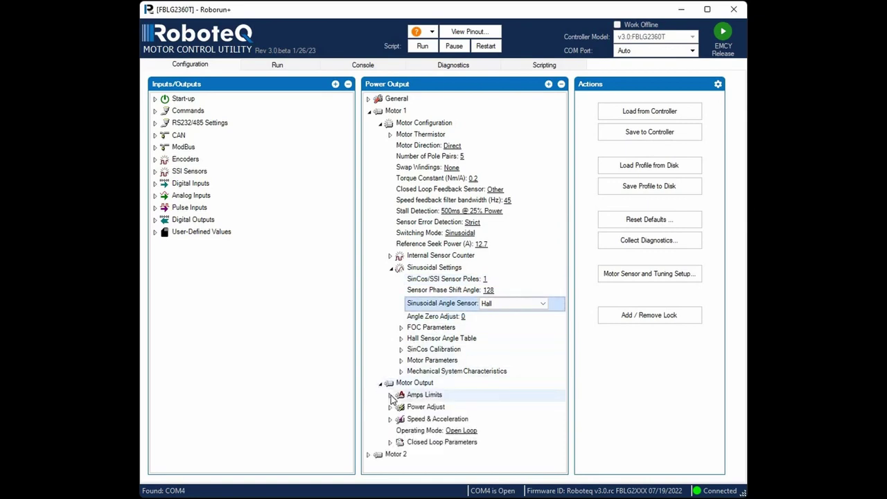
left_click(391, 394)
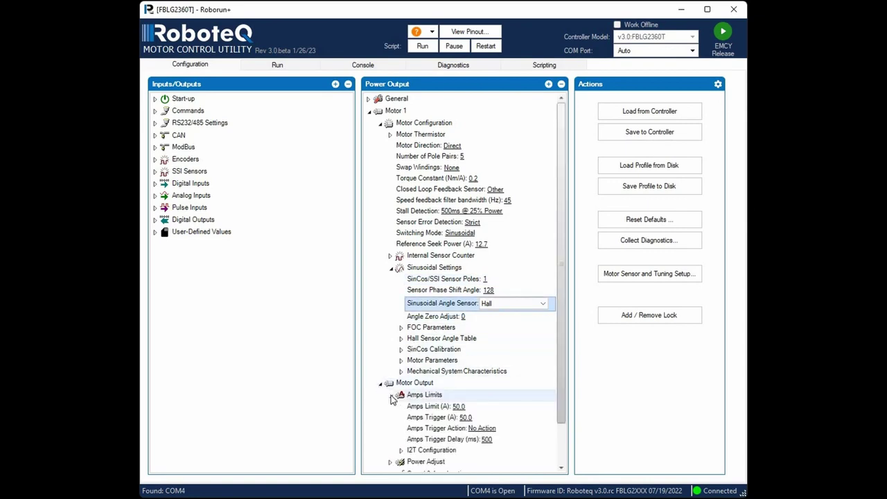
left_click(486, 407)
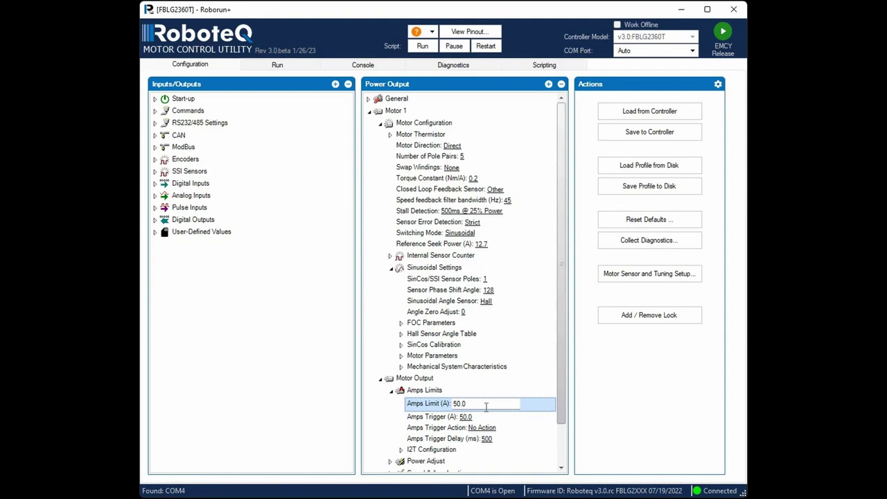
- Find the 9.6 Nm motor peak torque in the Nidec datasheet
key("alt+Tab")
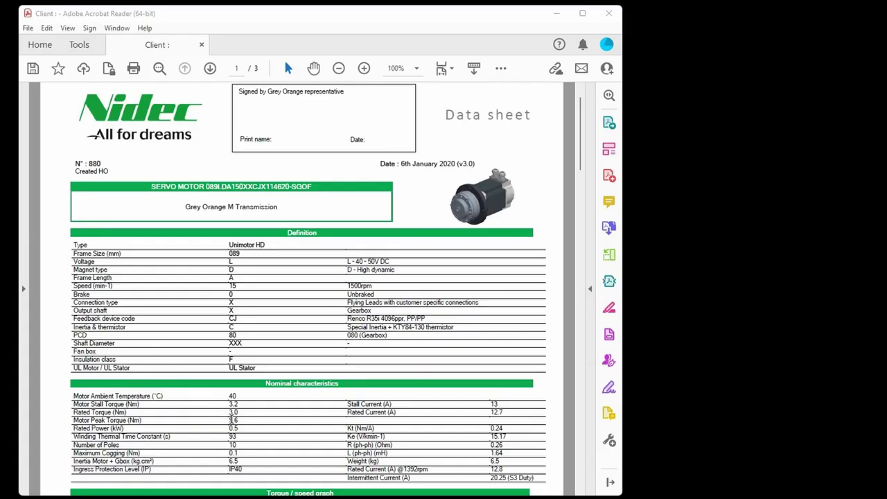
double_click(236, 420)
left_click(250, 424)
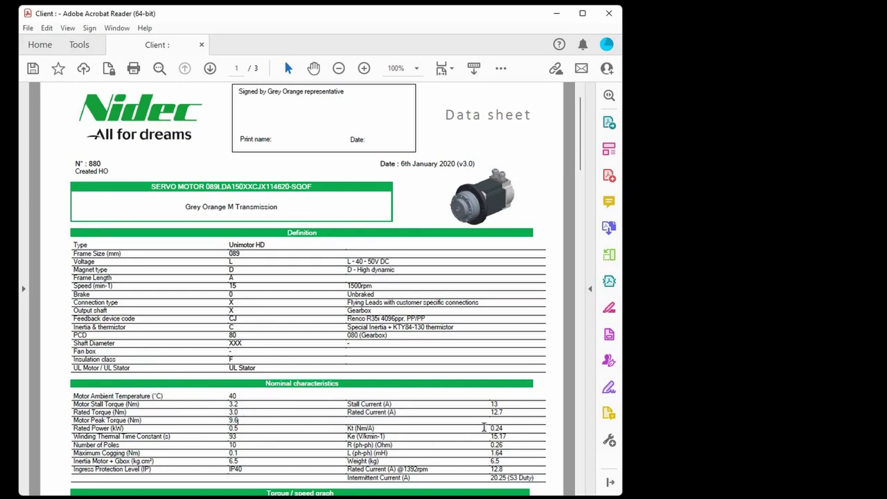
- Compute 9.6 ÷ 0.24 in Calculator, giving a 40 A current limit
left_click(523, 432)
left_click(773, 375)
left_click(774, 315)
left_click(833, 253)
left_click(769, 376)
left_click(655, 316)
left_click(845, 374)
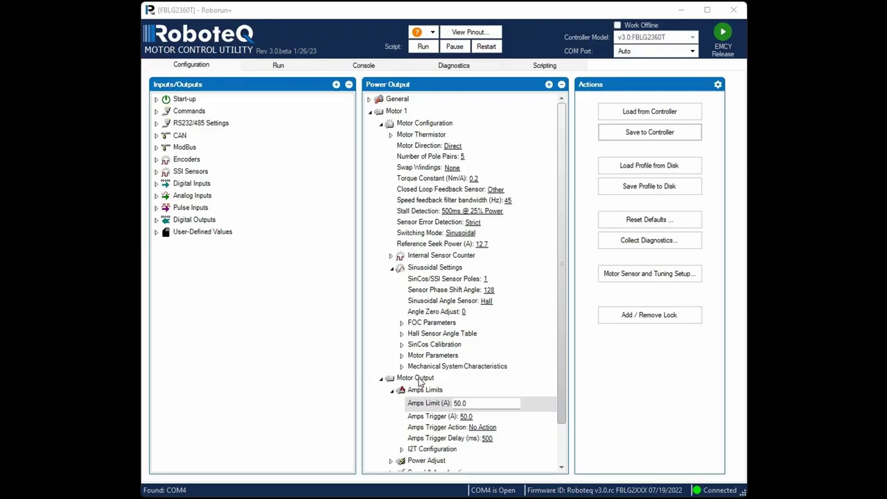
- Set Motor 1's Amps Limit to 40 A and save it to the controller
left_click(432, 405)
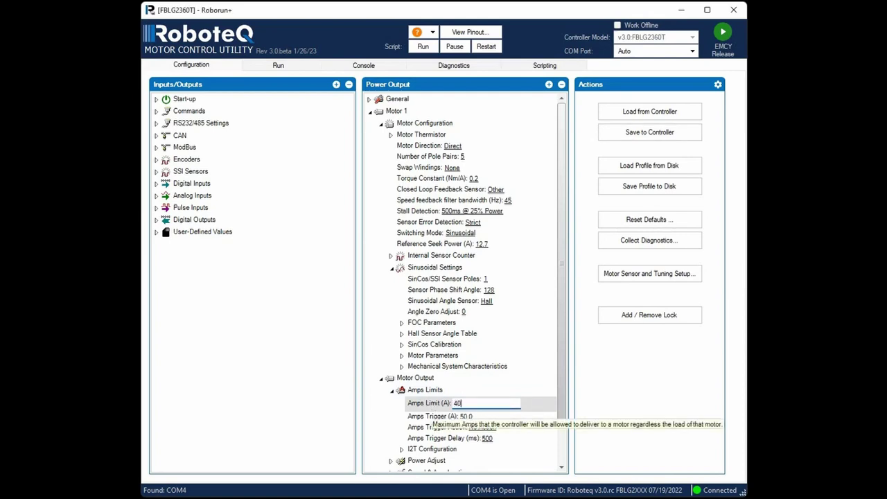
left_click(688, 134)
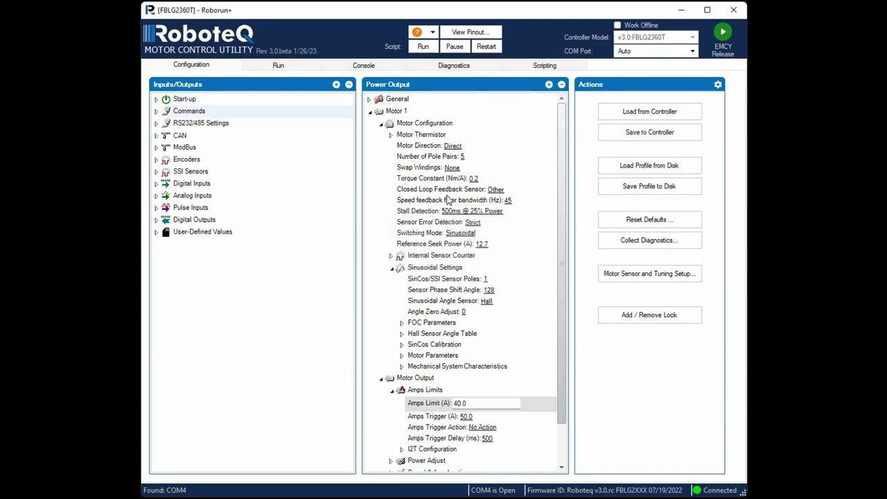
scroll(554, 358, "down", 1)
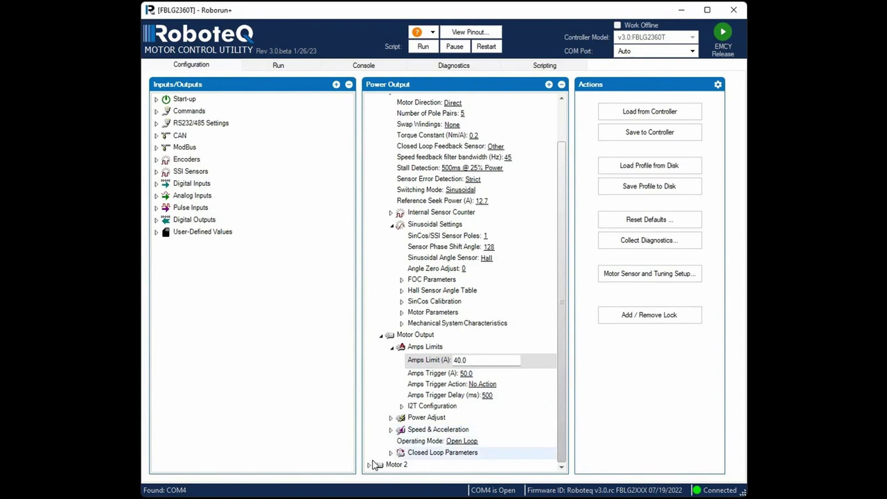
scroll(561, 312, "down", 1)
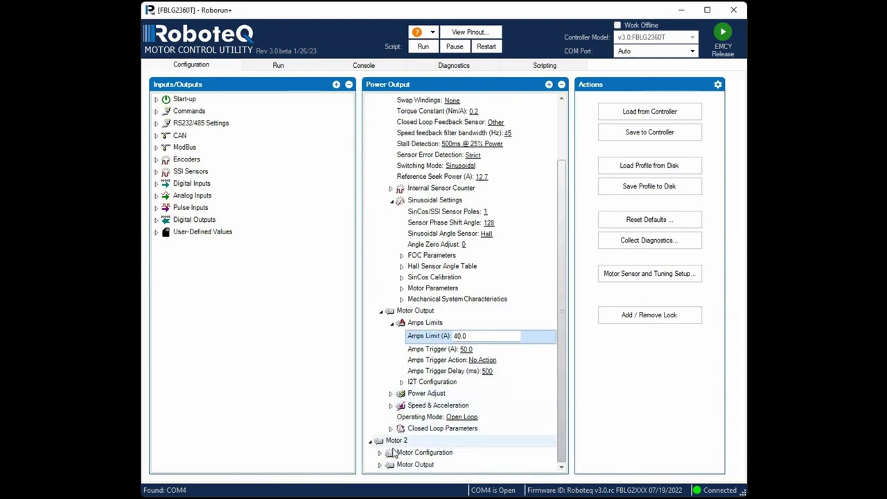
scroll(551, 388, "down", 4)
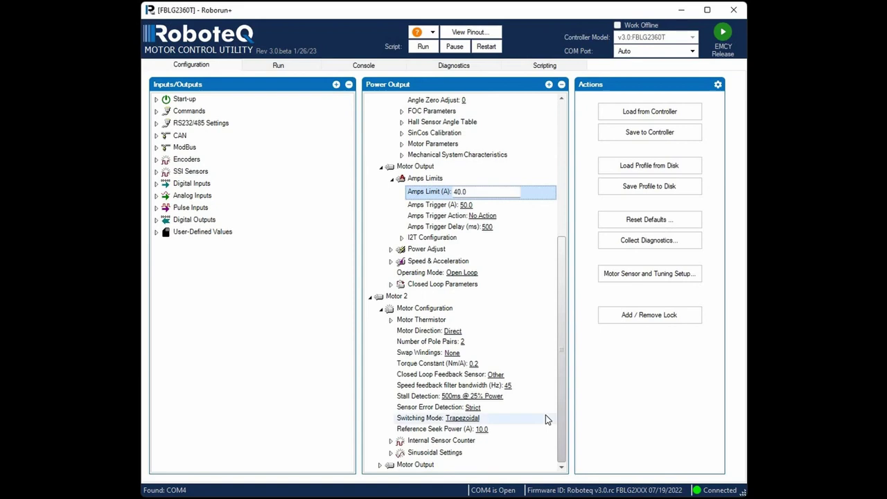
- Set Motor 2's Sensor Error Detection to Disabled and save the configuration
left_click(488, 410)
left_click(496, 421)
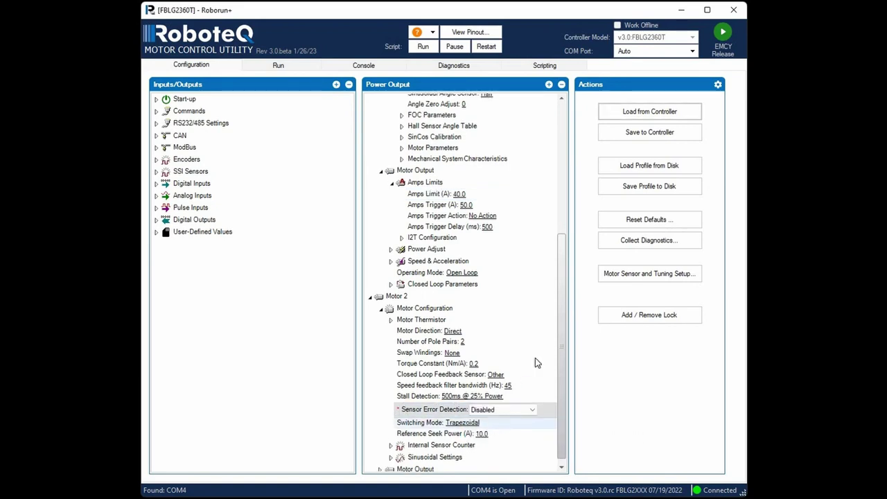
left_click(633, 139)
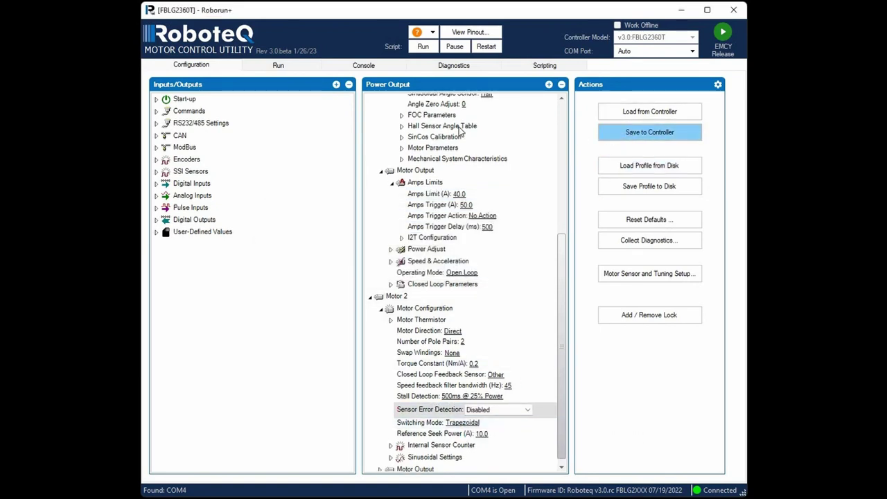
left_click(300, 66)
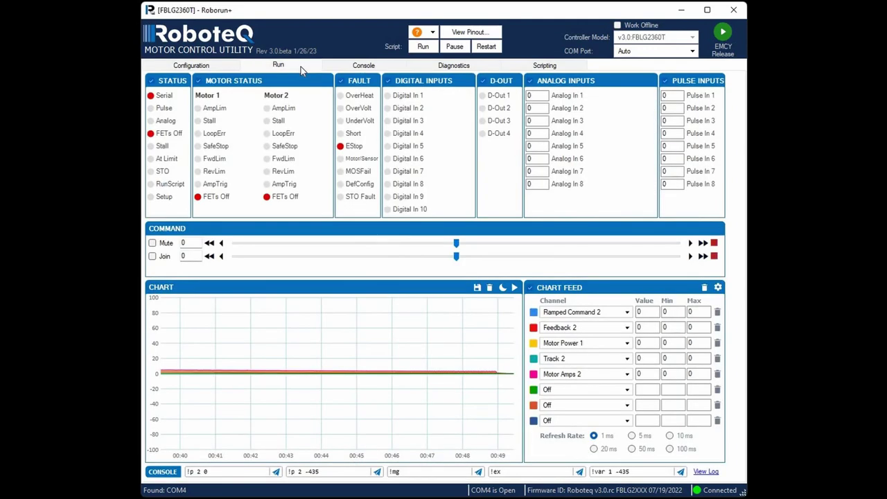
- Release the controller's emergency stop and confirm it
left_click(724, 33)
left_click(423, 290)
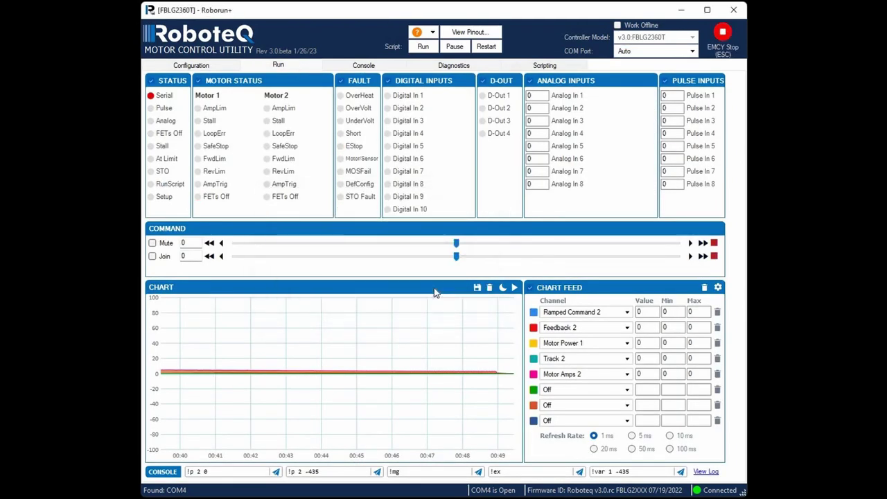
key("ctrl+shift+Tab")
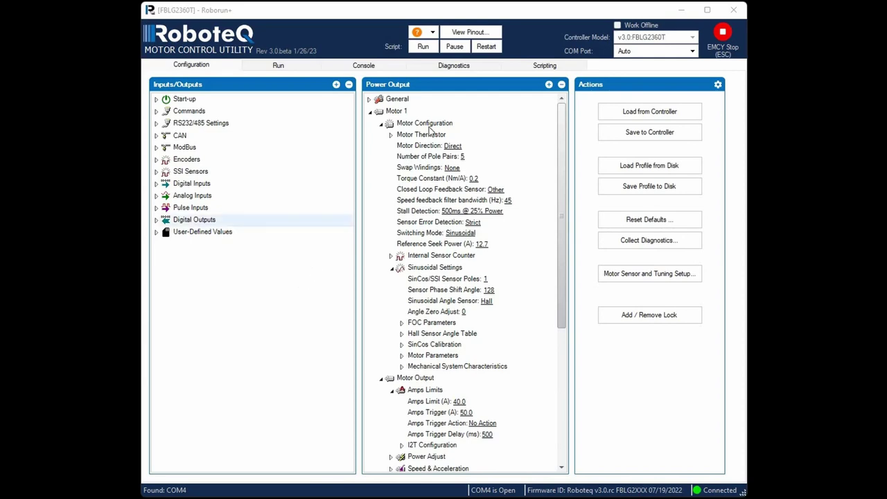
- Run the motor characterization wizard with a 479 Hz current loop bandwidth and save the results
left_click(486, 70)
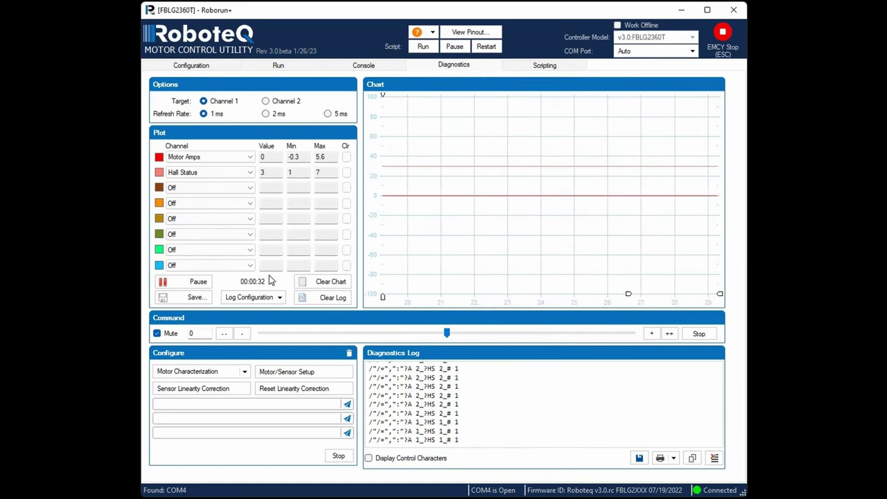
left_click(233, 379)
left_click(497, 350)
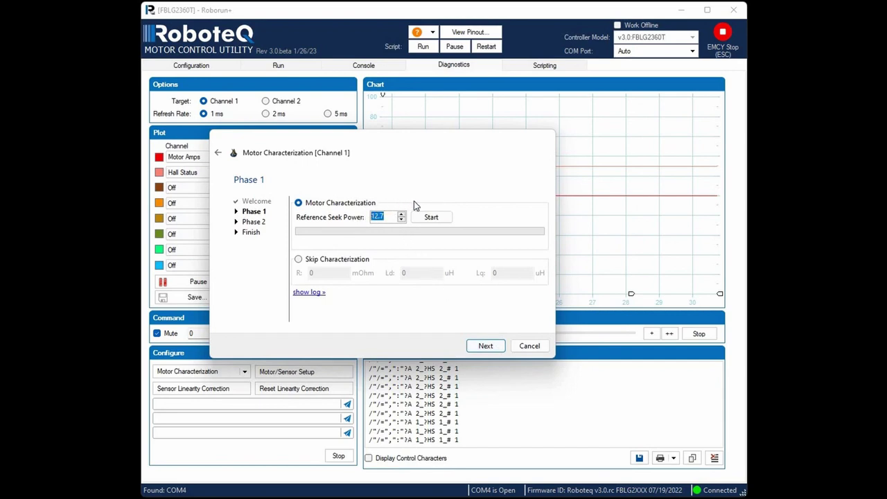
left_click(442, 217)
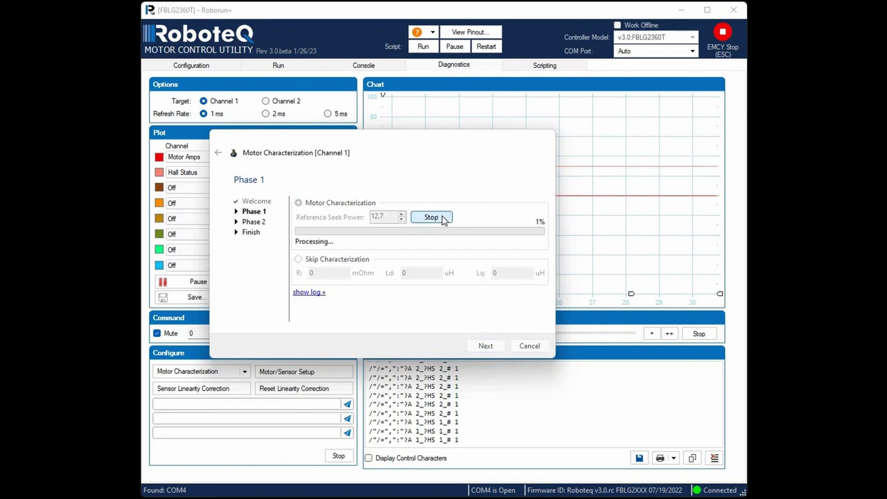
left_click(309, 292)
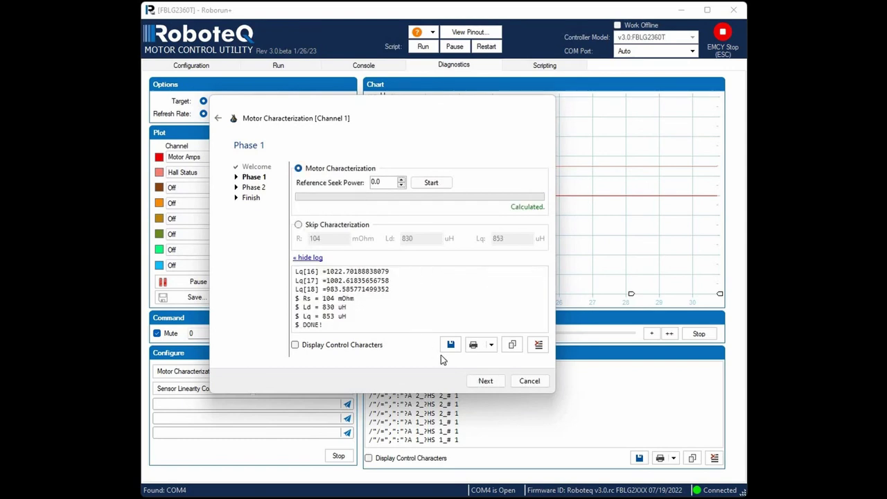
left_click(486, 382)
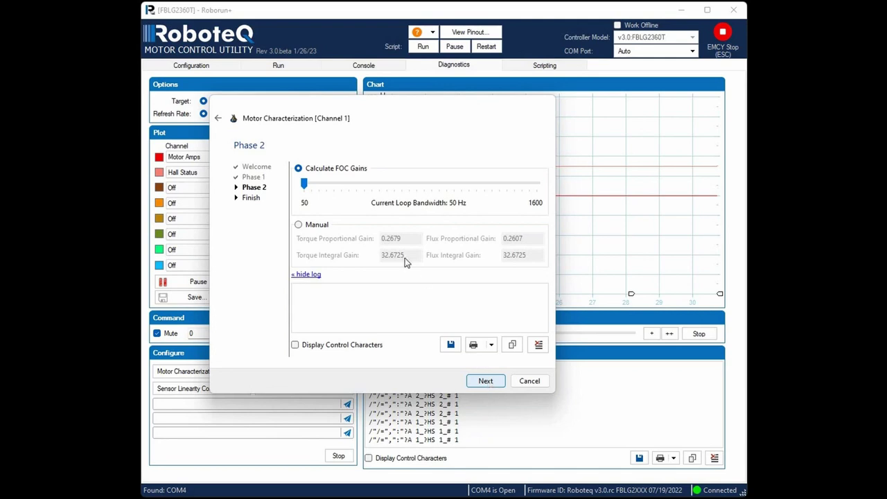
left_click_drag(305, 184, 374, 187)
left_click(486, 381)
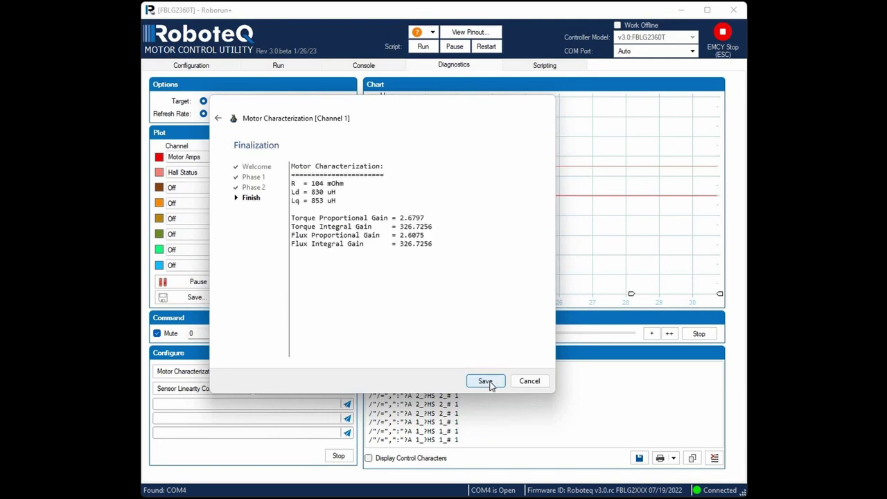
left_click(485, 381)
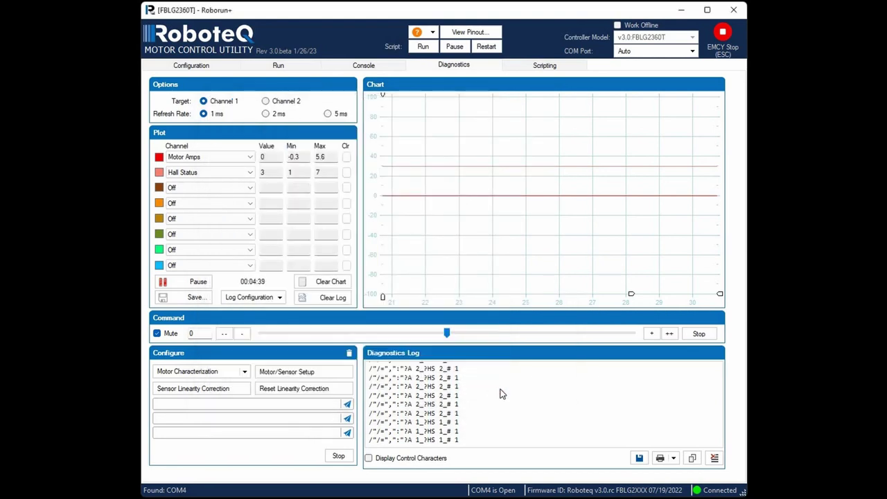
- Reload the configuration to show Motor 1's FOC gains (torque Kp 2.6797, flux Kp 2.6075)
left_click(224, 68)
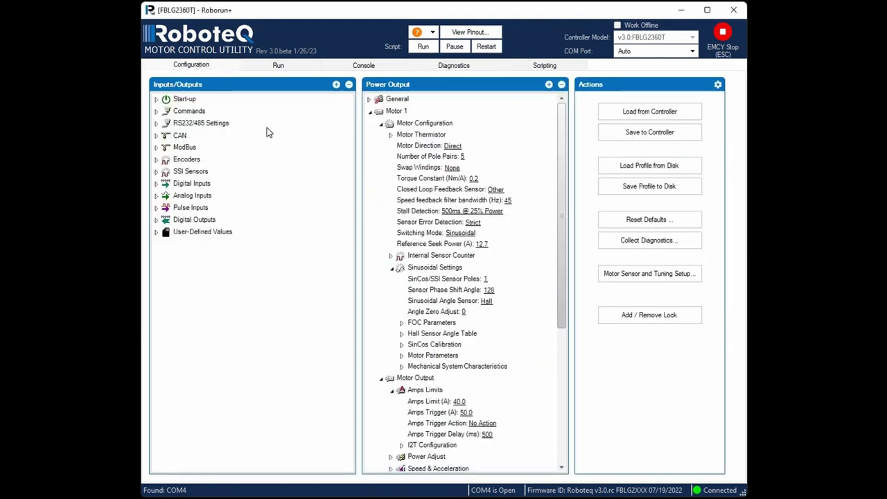
left_click(404, 325)
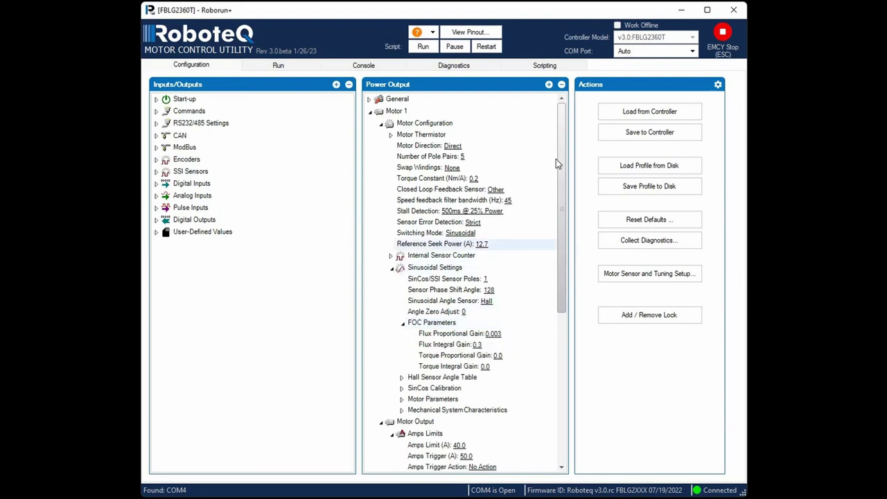
left_click(619, 113)
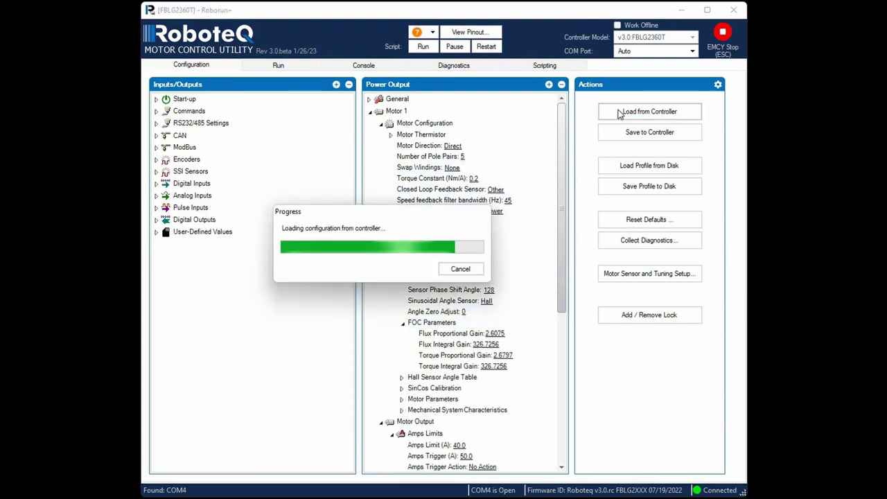
- Run the hall sensor setup in Diagnostics and check the Hall Status min and max readings
left_click(476, 63)
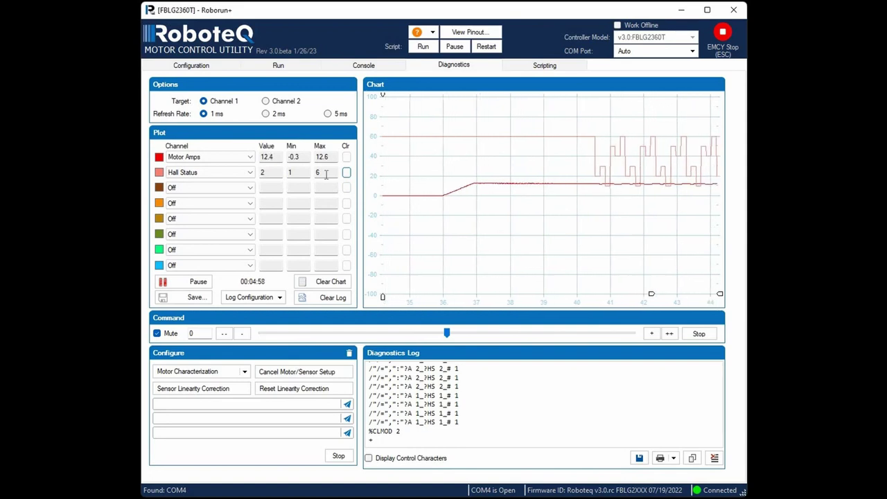
double_click(325, 173)
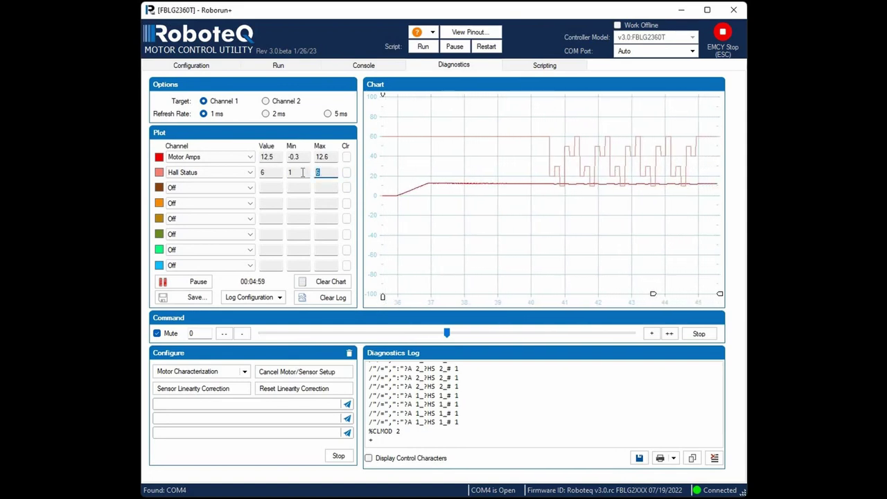
double_click(291, 173)
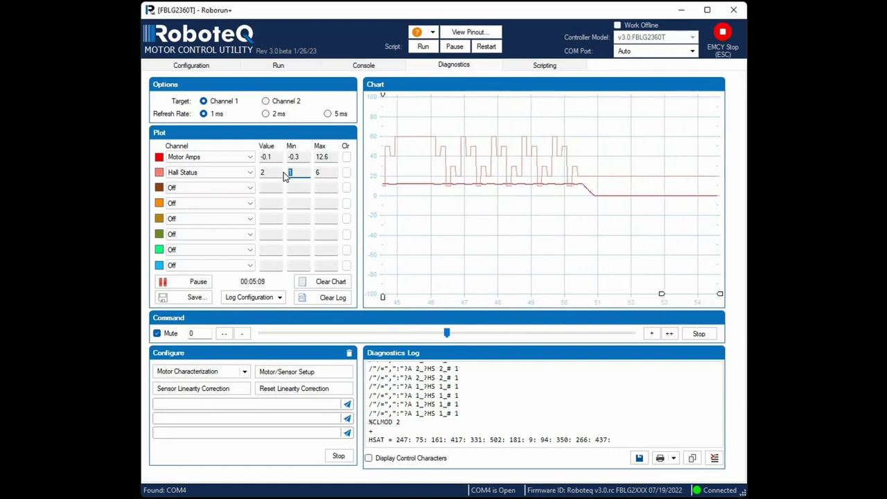
- Drive Motor 1 forward at low command, briefly reverse it, then forward again
left_click(313, 67)
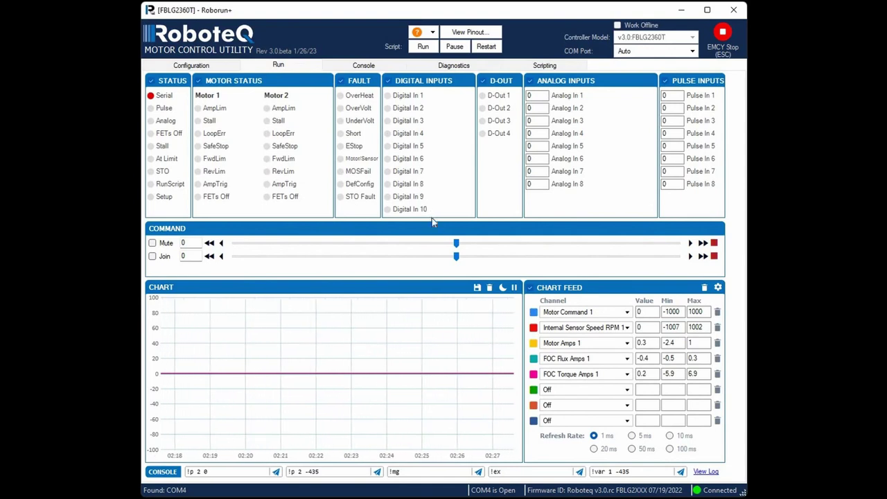
left_click_drag(455, 248, 497, 248)
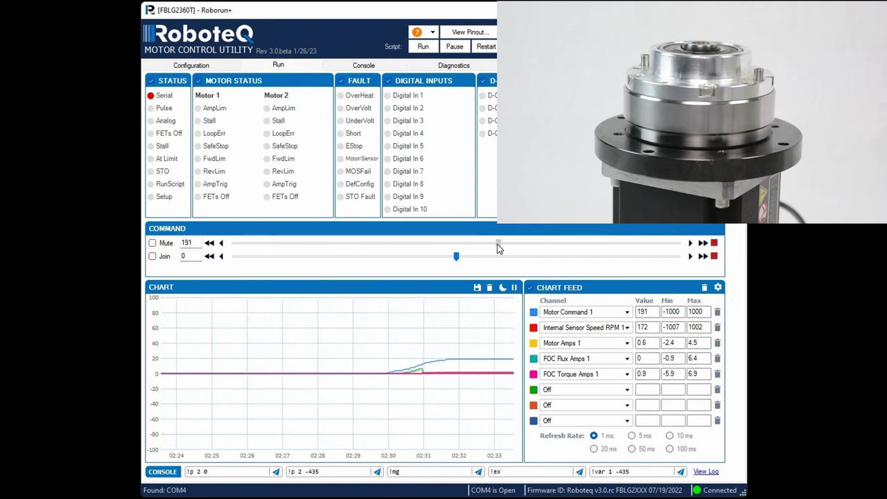
left_click_drag(497, 248, 423, 238)
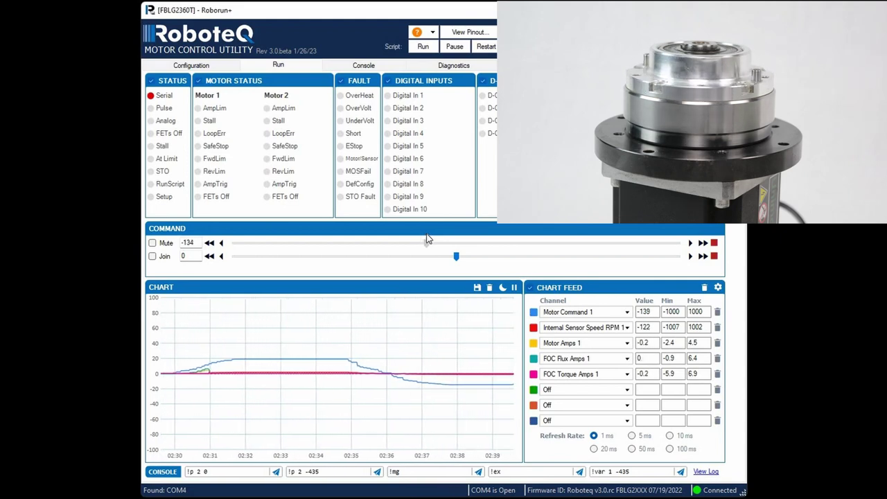
left_click_drag(444, 238, 586, 243)
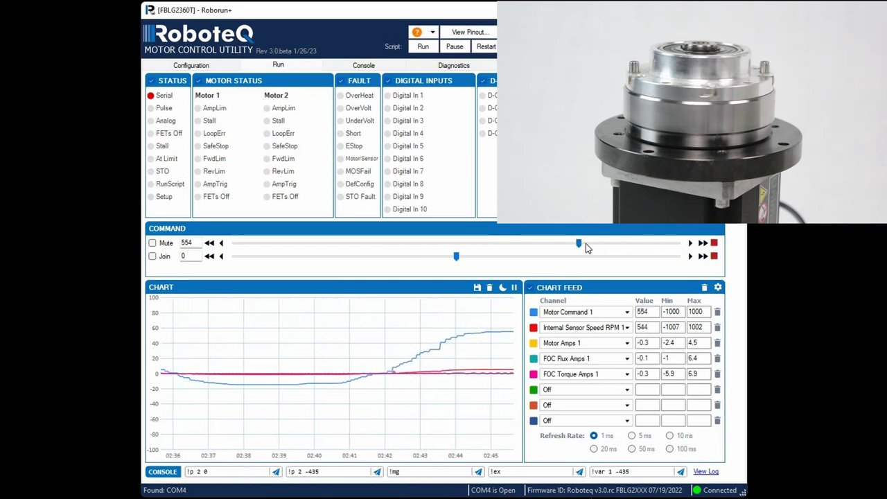
- Reset speed and Motor Amps min/max, run Motor 1 at full 1000, then reverse it toward -1000
left_click(718, 329)
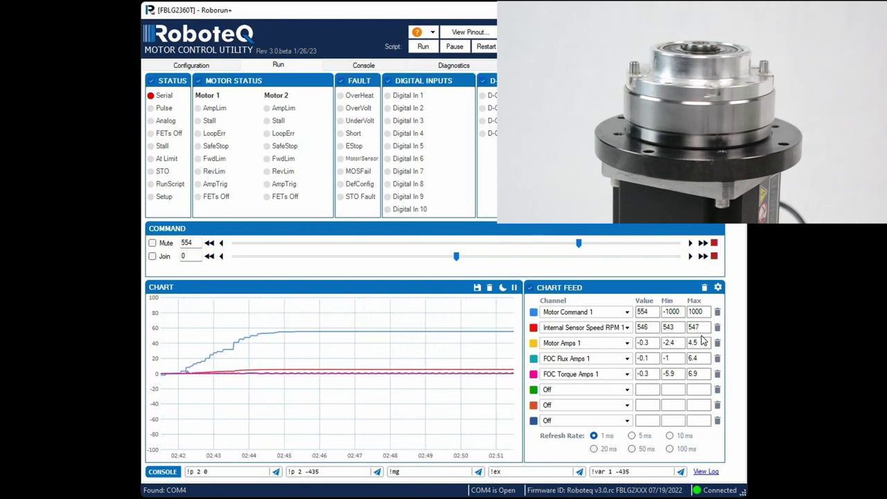
left_click(717, 344)
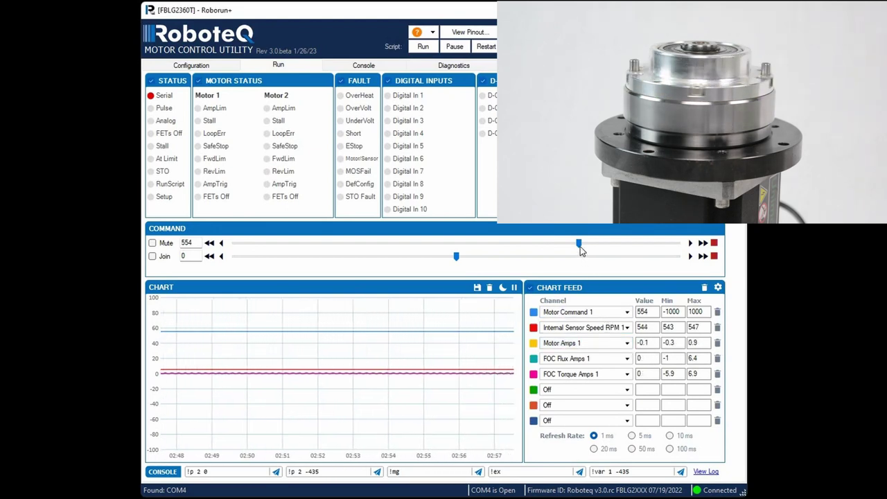
left_click_drag(584, 244, 690, 244)
left_click(690, 243)
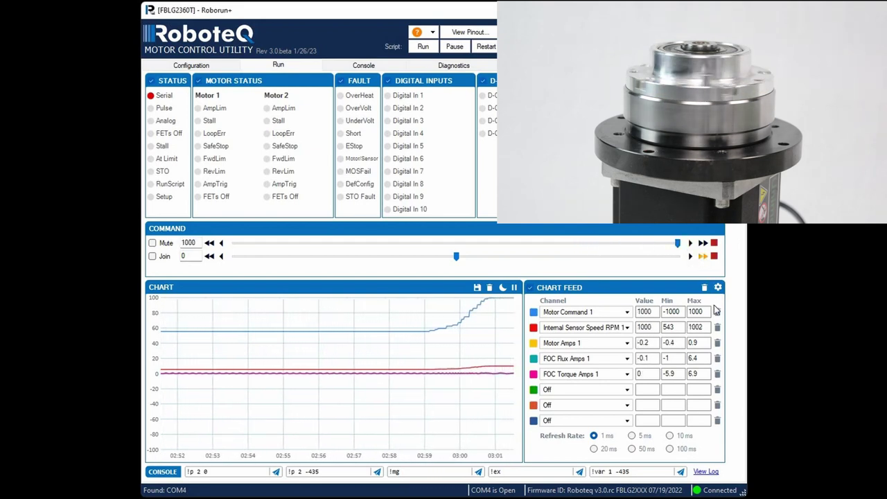
left_click(718, 329)
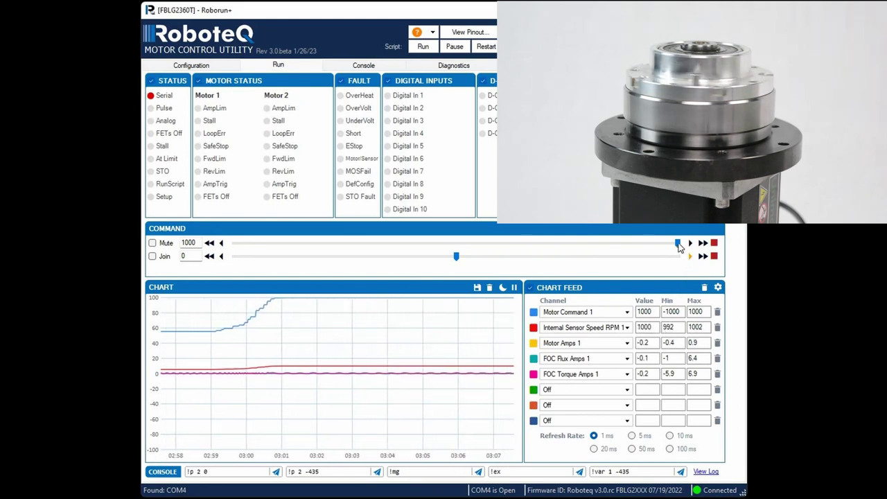
left_click_drag(678, 246, 219, 253)
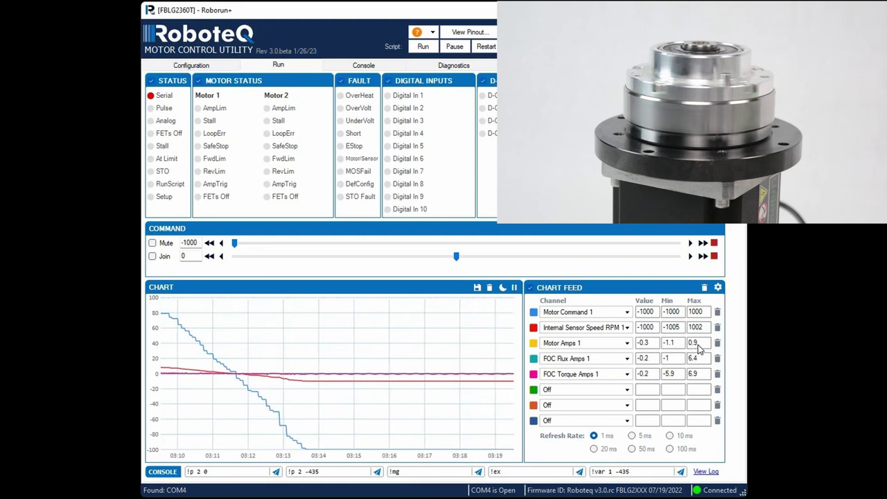
- Step Motor 1's command up to 668 and reset the FOC Flux Amps 1 min/max
left_click(351, 244)
left_click(444, 244)
left_click(512, 244)
left_click(605, 243)
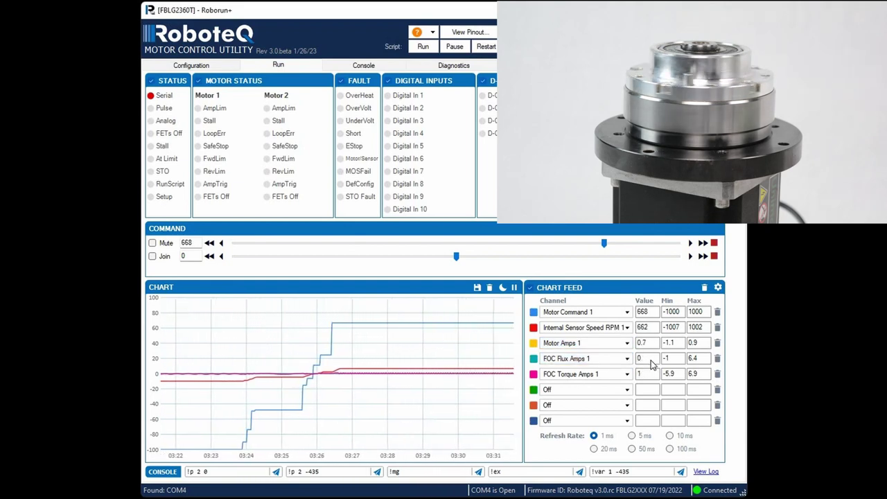
left_click(718, 359)
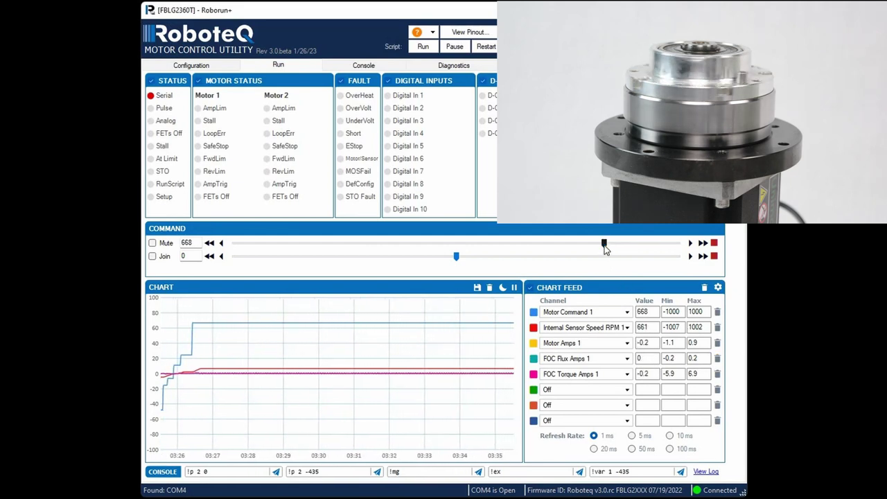
- Drive Motor 1 to full forward 1000, then full reverse -1000, then stop it at 0
left_click_drag(604, 249, 536, 246)
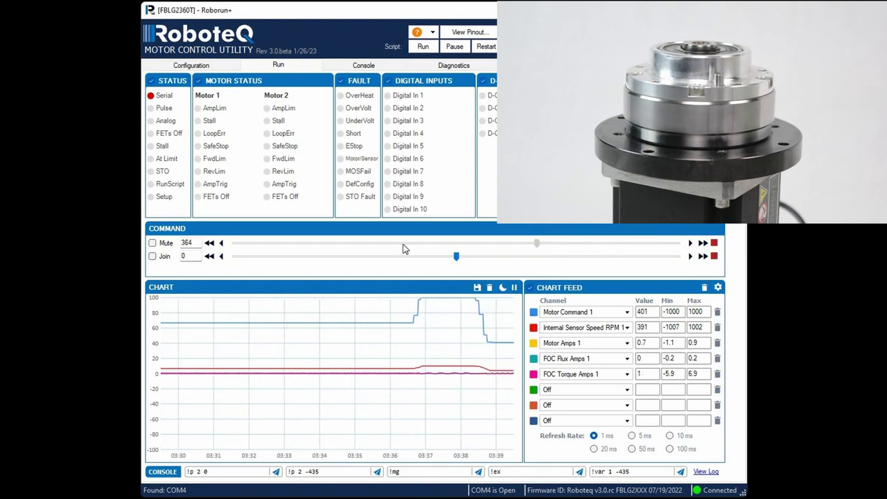
left_click(210, 244)
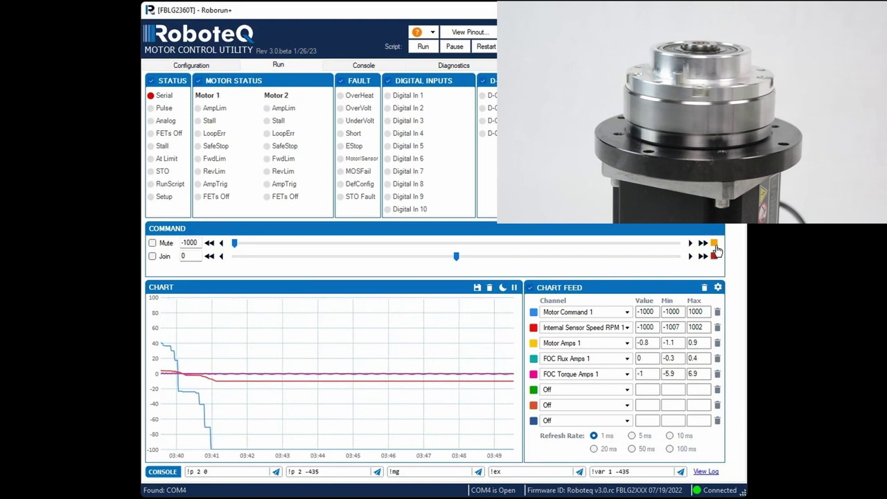
left_click(714, 244)
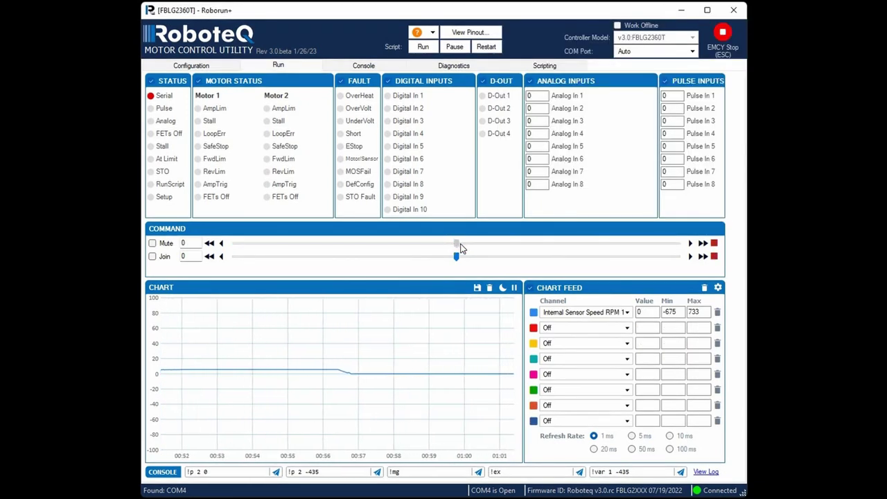
- Save Number of Pole Pairs as -5, then run Motor 1 forward at command 642 (about 633 RPM)
left_click_drag(462, 248, 581, 258)
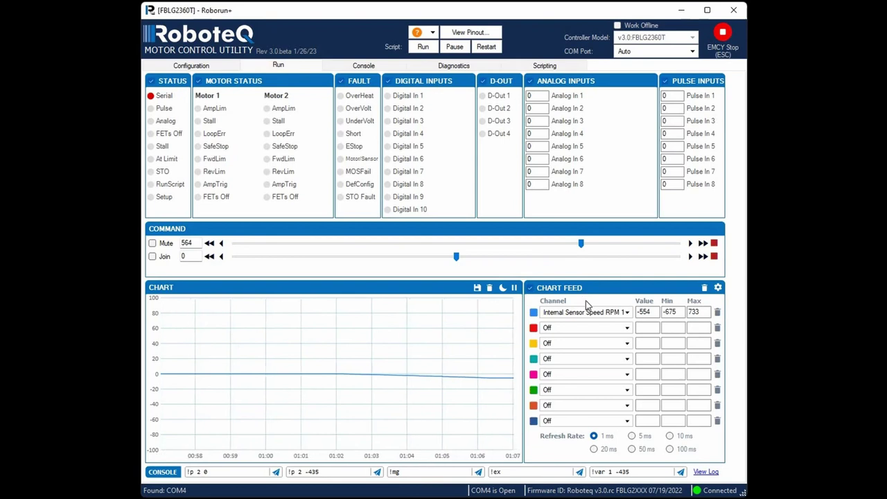
left_click(714, 245)
left_click(221, 69)
left_click(463, 158)
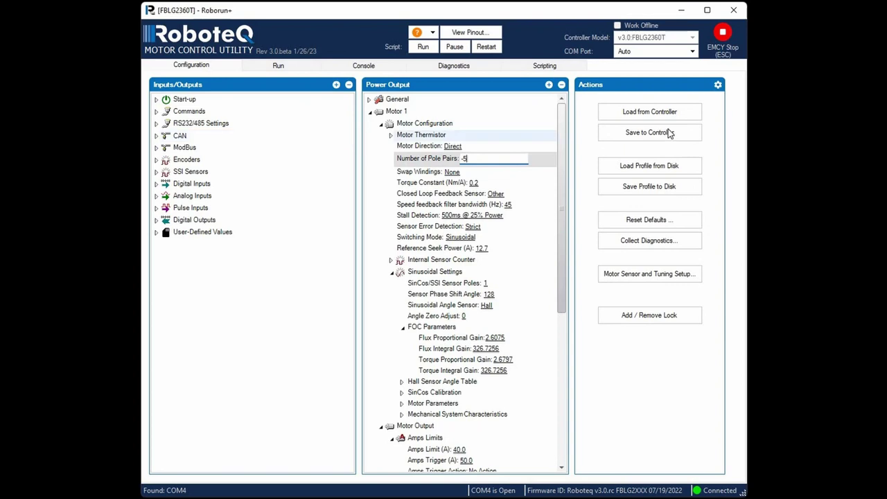
left_click(296, 67)
left_click_drag(456, 246, 537, 251)
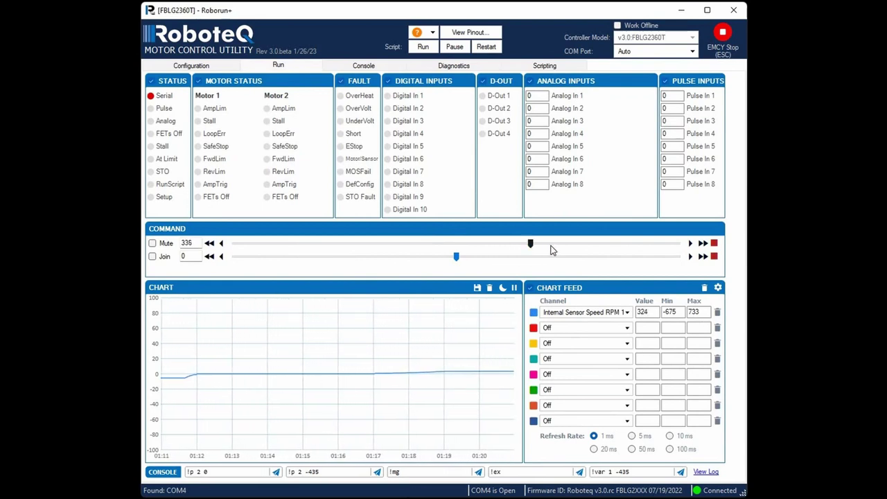
left_click_drag(568, 252, 601, 253)
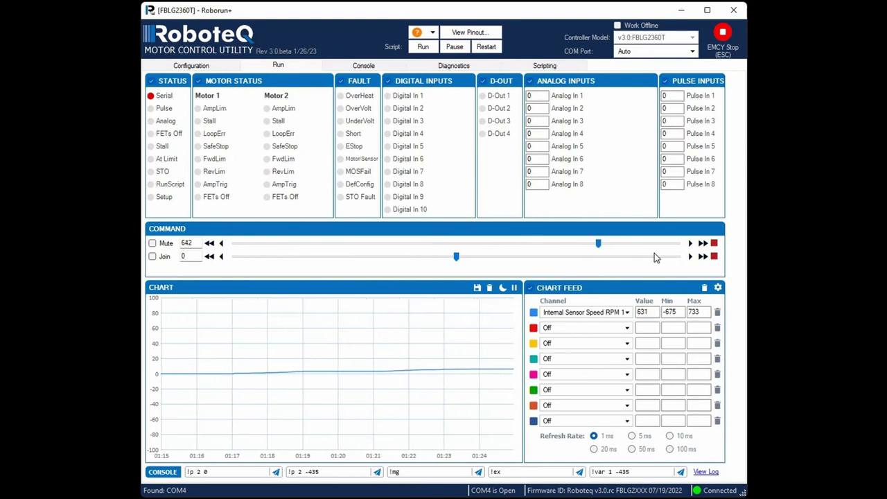